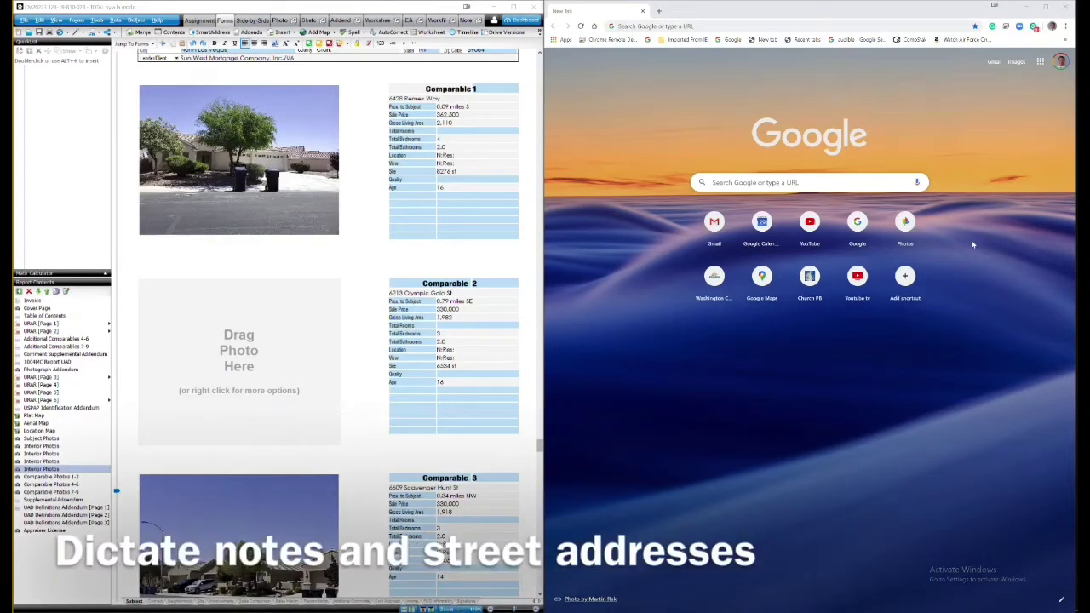
- Open Google Photos and play the third video in the Tue, May 19 group, showing houses along a subdivision street
{"action": "left_click", "coordinate": [903, 229]}
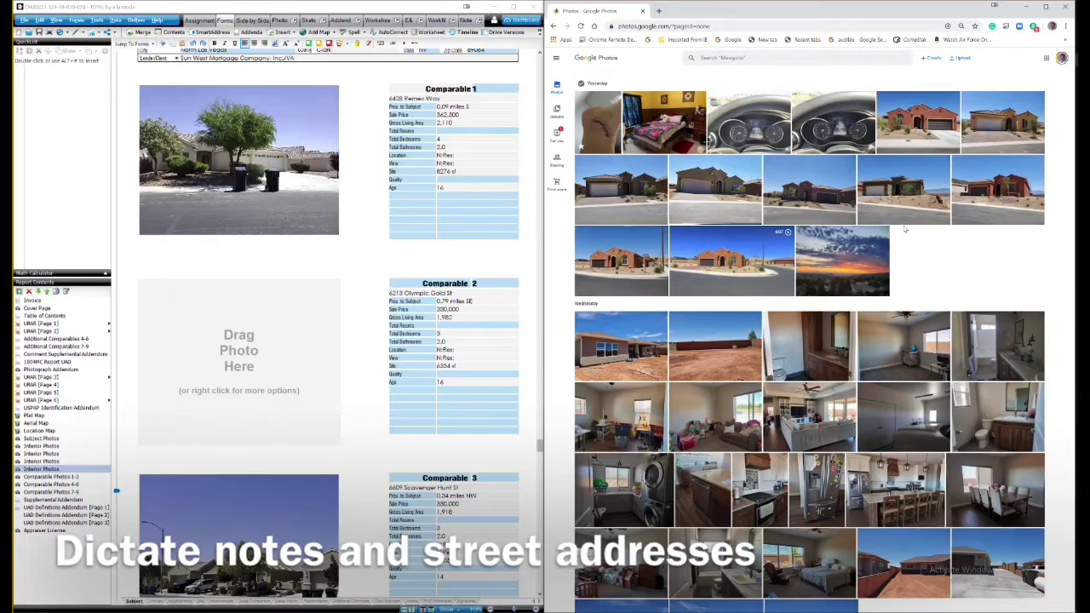
{"action": "scroll", "coordinate": [974, 267], "scroll_direction": "down", "scroll_amount": 5}
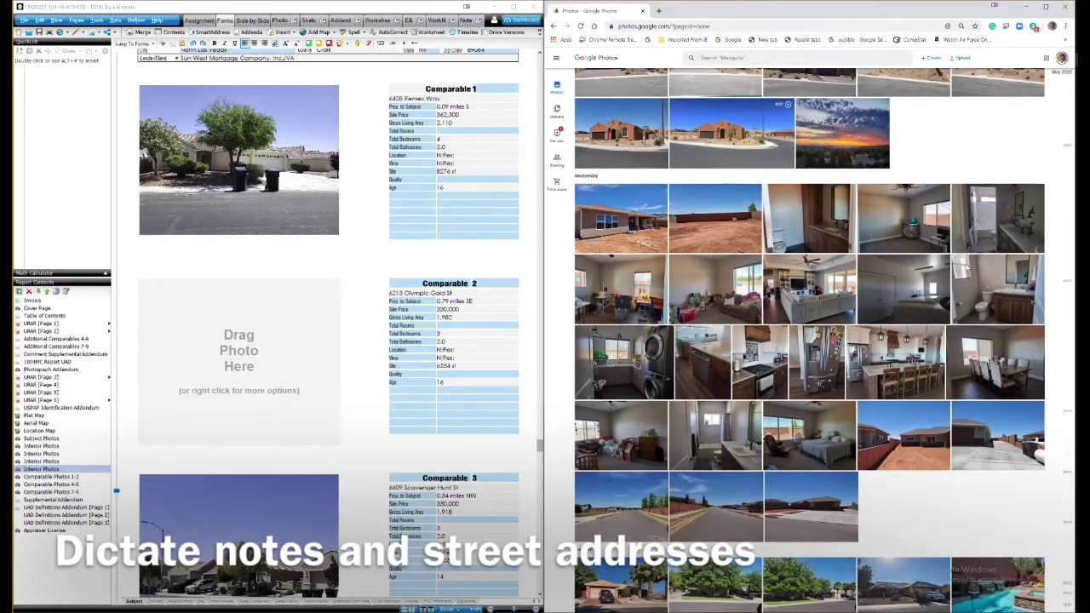
{"action": "scroll", "coordinate": [949, 267], "scroll_direction": "down", "scroll_amount": 10}
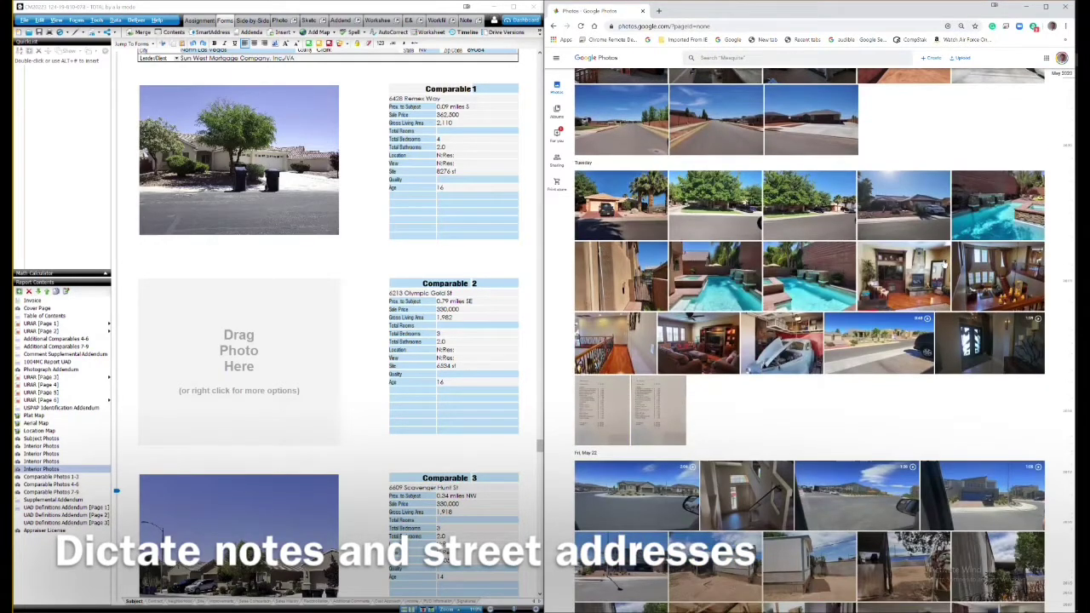
{"action": "scroll", "coordinate": [953, 314], "scroll_direction": "down", "scroll_amount": 2}
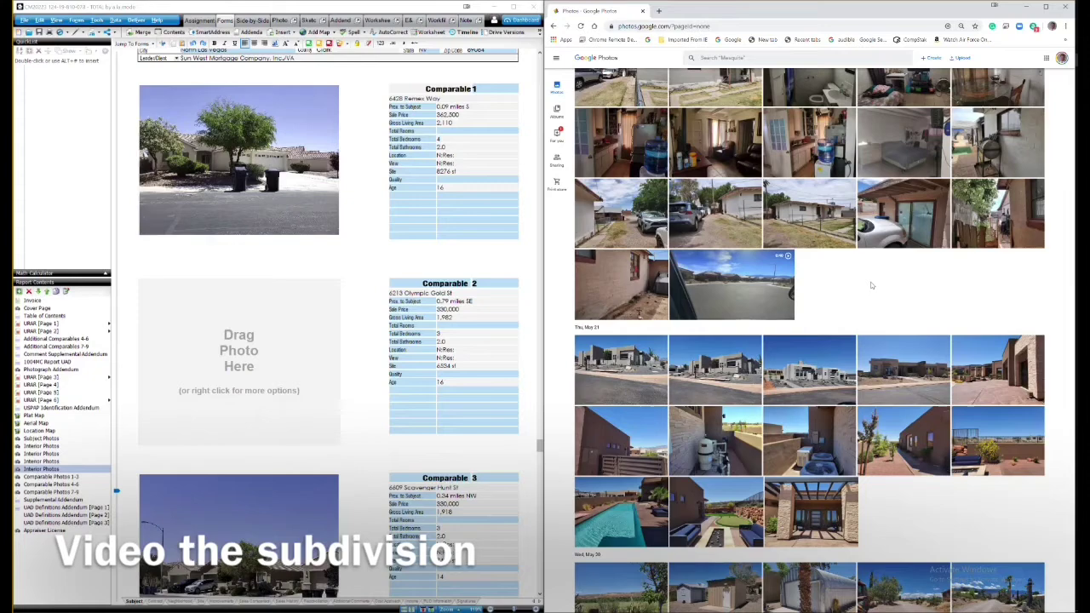
{"action": "scroll", "coordinate": [871, 285], "scroll_direction": "down", "scroll_amount": 2}
{"action": "scroll", "coordinate": [895, 298], "scroll_direction": "up", "scroll_amount": 2}
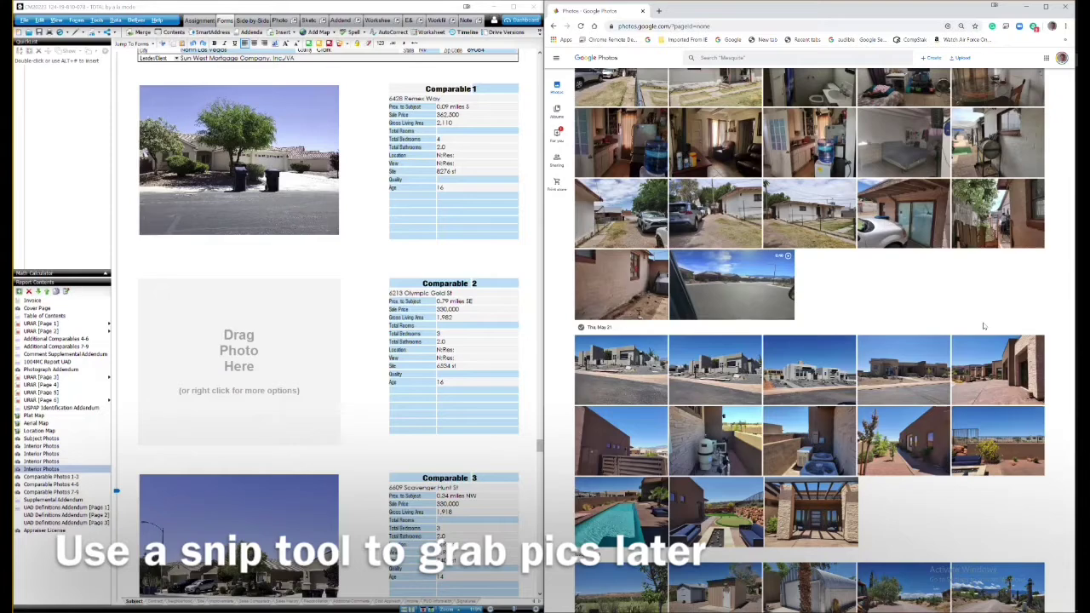
{"action": "scroll", "coordinate": [984, 326], "scroll_direction": "down", "scroll_amount": 5}
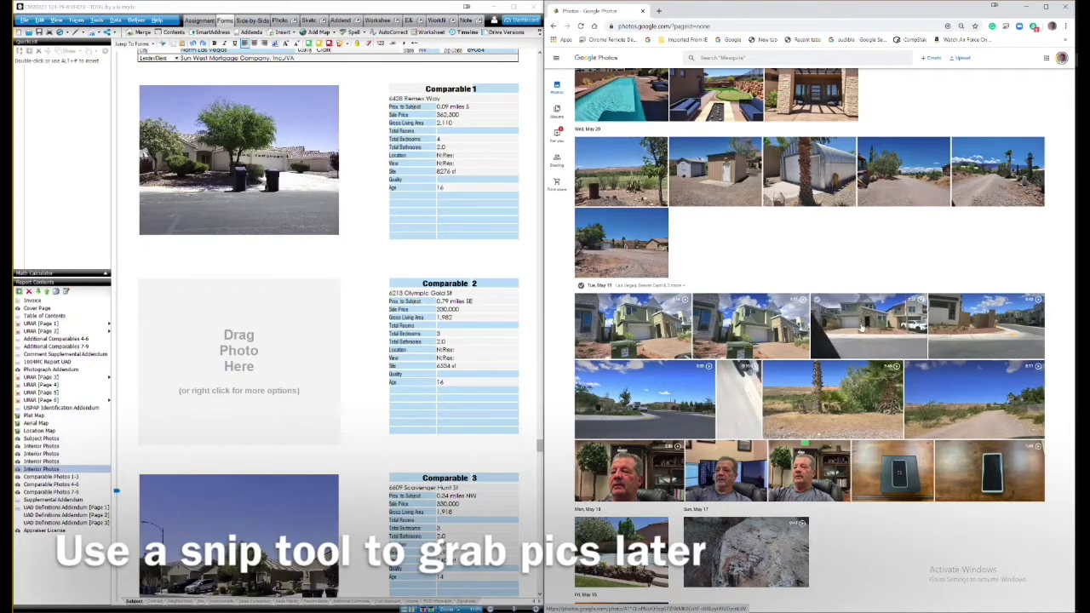
{"action": "left_click", "coordinate": [862, 327]}
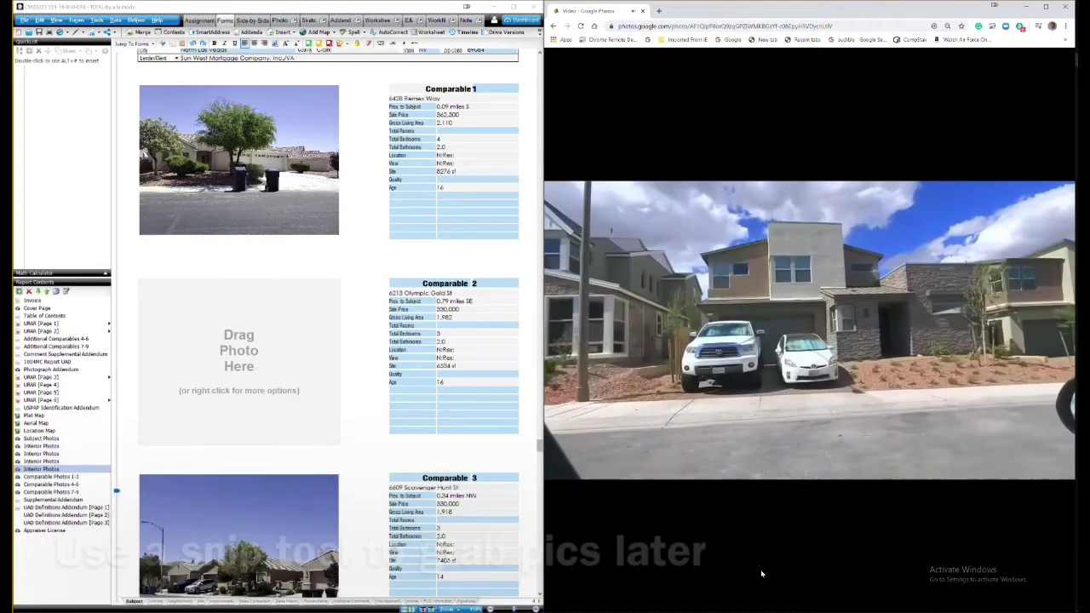
- Pause the street video on the two-storey house with white stone beside its entry and snip that house with Snipping Tool
{"action": "left_click", "coordinate": [555, 475]}
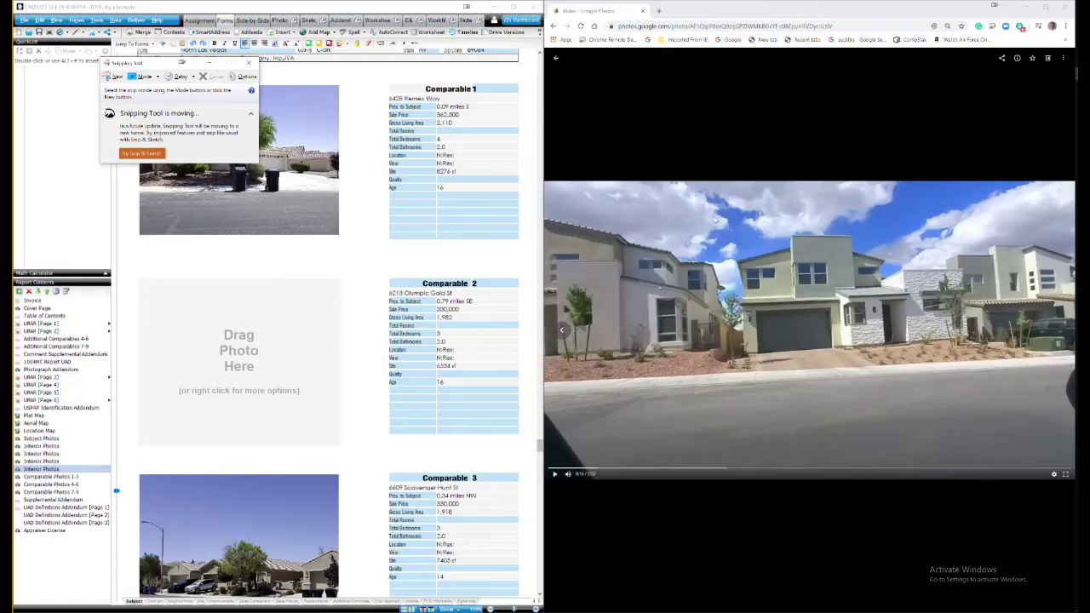
{"action": "left_click", "coordinate": [672, 202]}
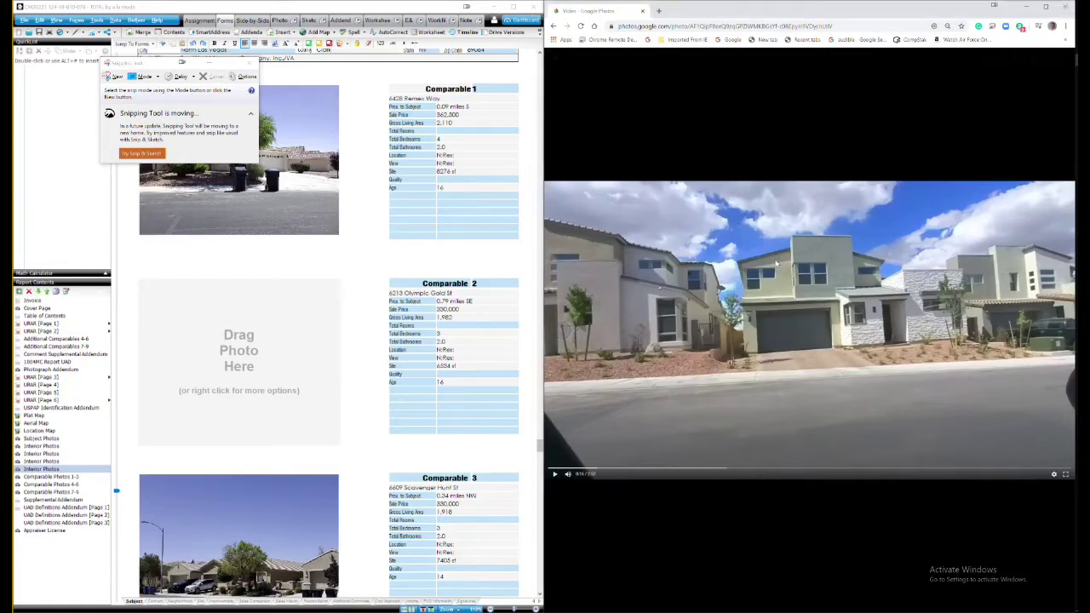
{"action": "left_click", "coordinate": [864, 315]}
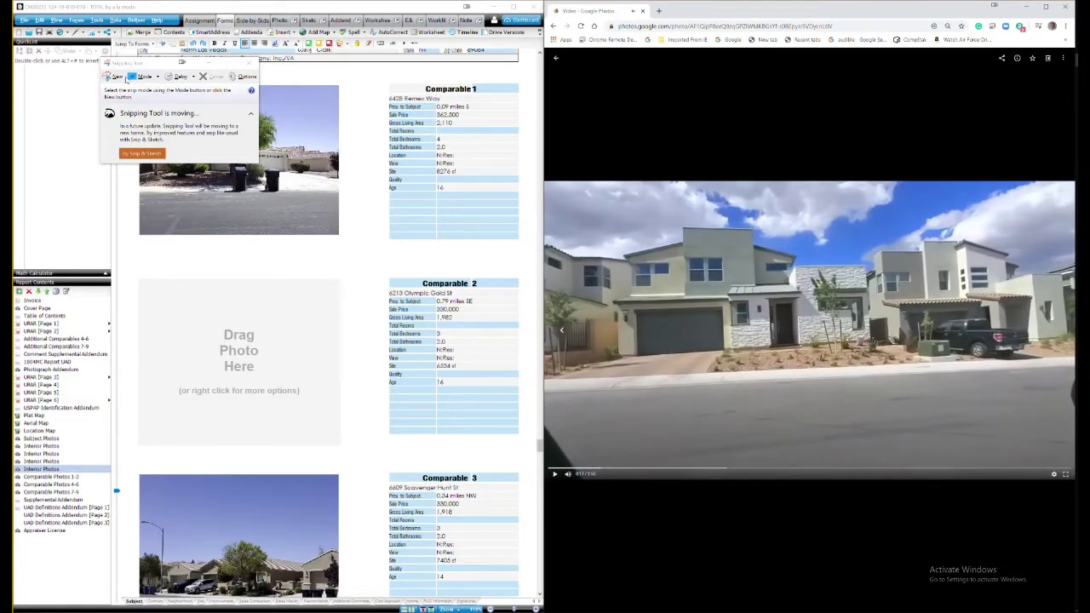
{"action": "left_click", "coordinate": [119, 76]}
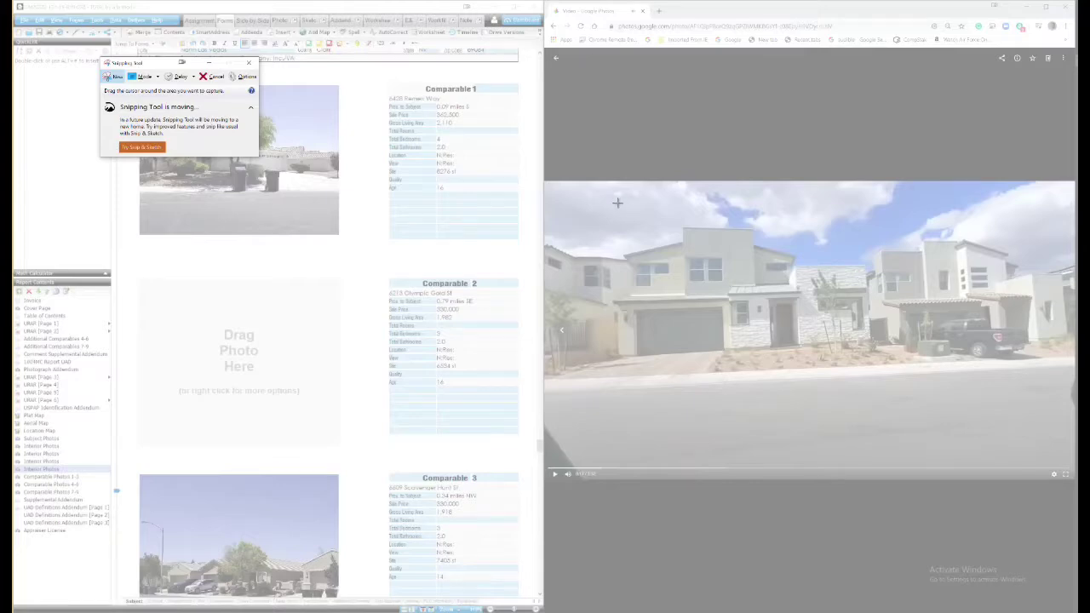
{"action": "left_click_drag", "start_coordinate": [587, 194], "coordinate": [901, 432]}
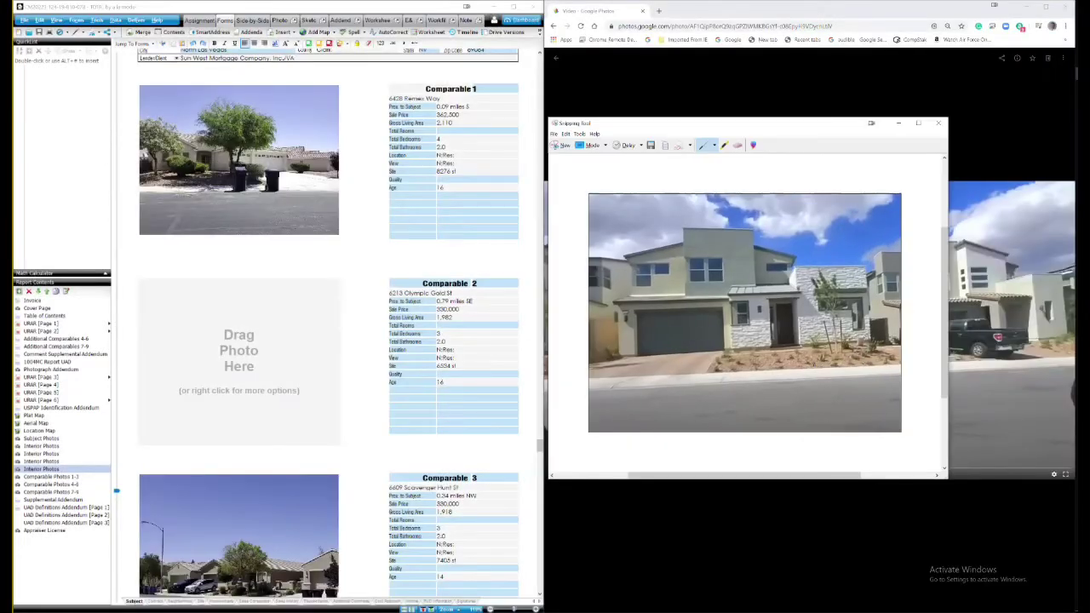
- Paste the house snip into the empty Comparable 2 photo slot in the appraisal report and close Snipping Tool without saving the snip
{"action": "right_click", "coordinate": [258, 354]}
{"action": "left_click", "coordinate": [276, 375]}
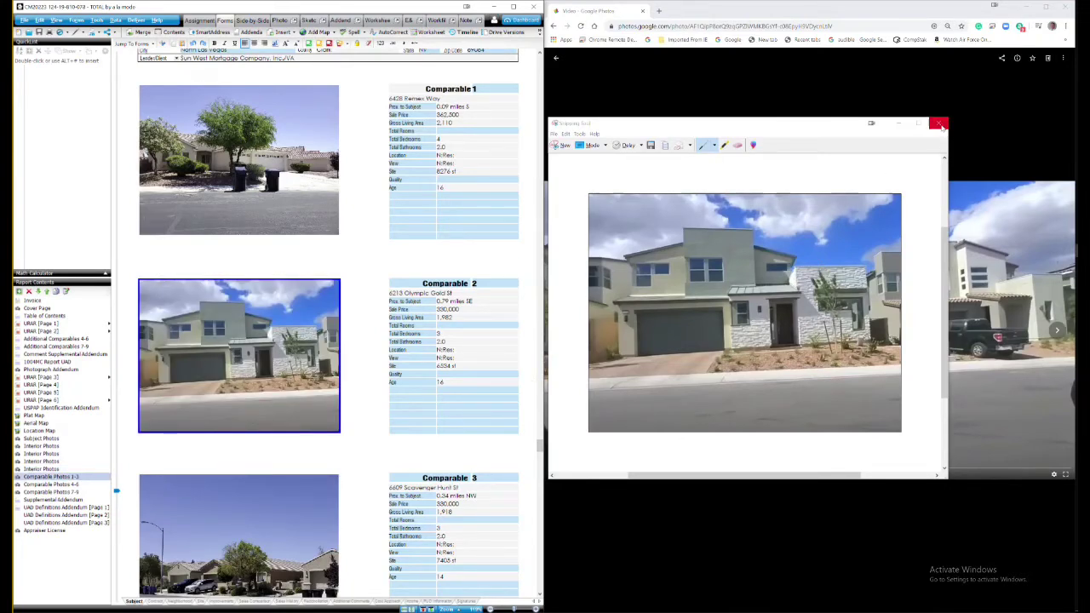
{"action": "left_click", "coordinate": [941, 125]}
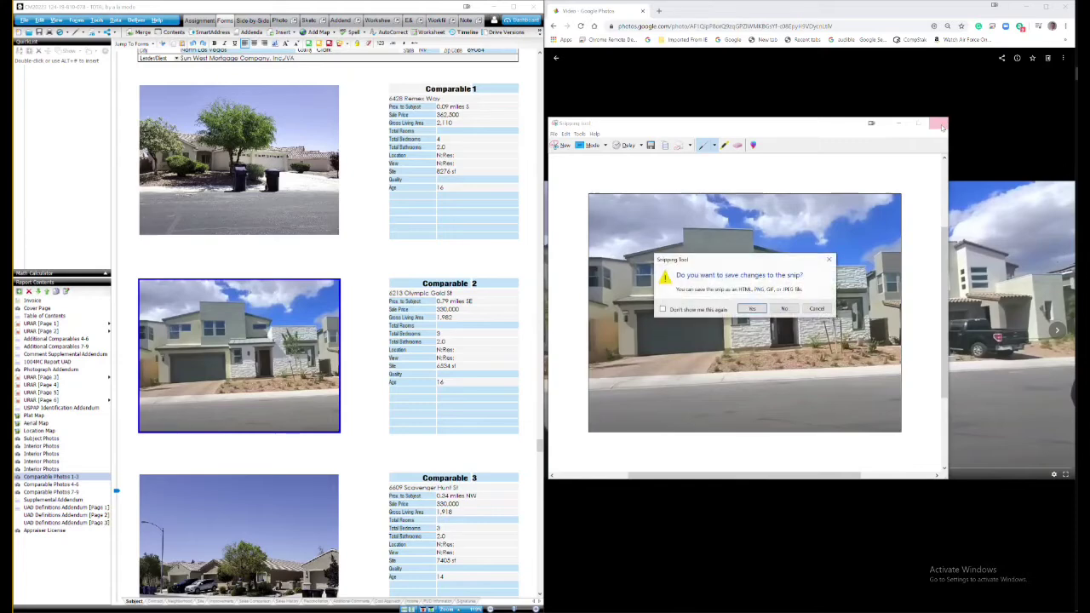
{"action": "left_click", "coordinate": [784, 309]}
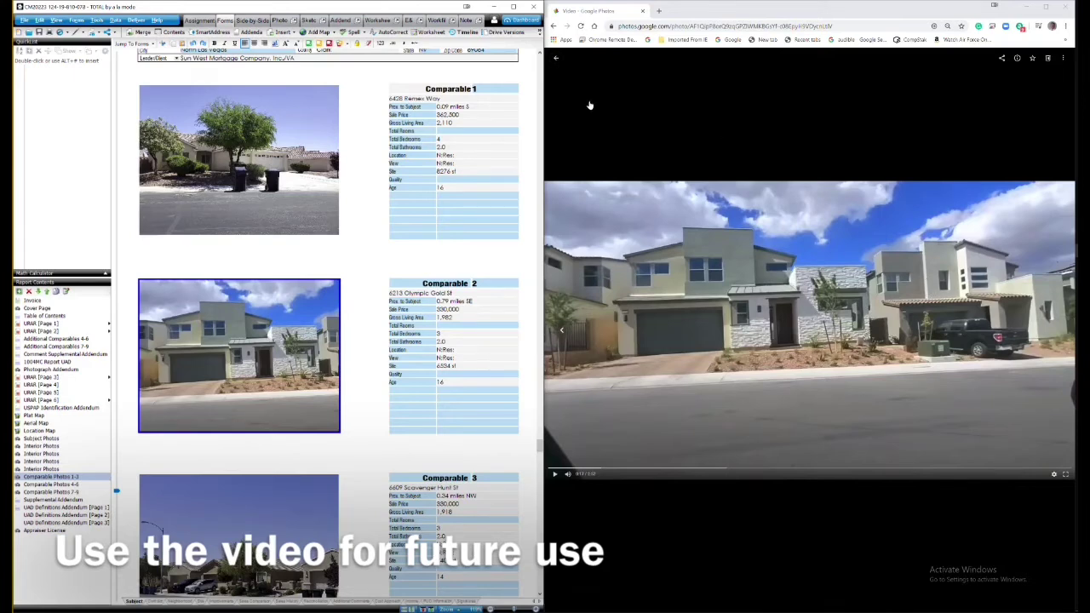
- Return to the photo library and look through the dated property photos and videos back to Wed, Apr 29
{"action": "left_click", "coordinate": [558, 60]}
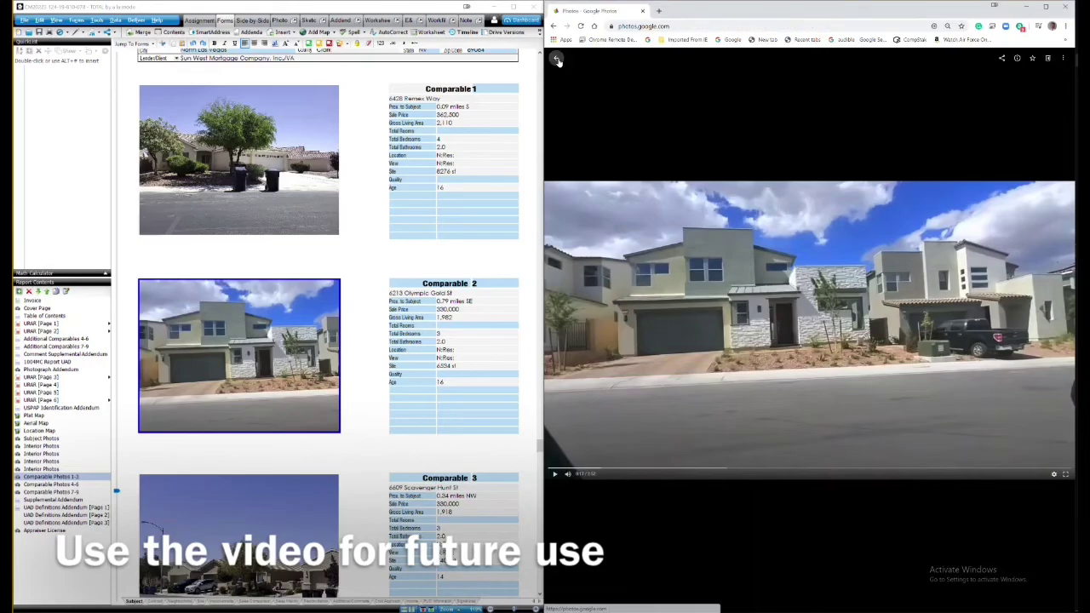
{"action": "scroll", "coordinate": [922, 425], "scroll_direction": "down", "scroll_amount": 5}
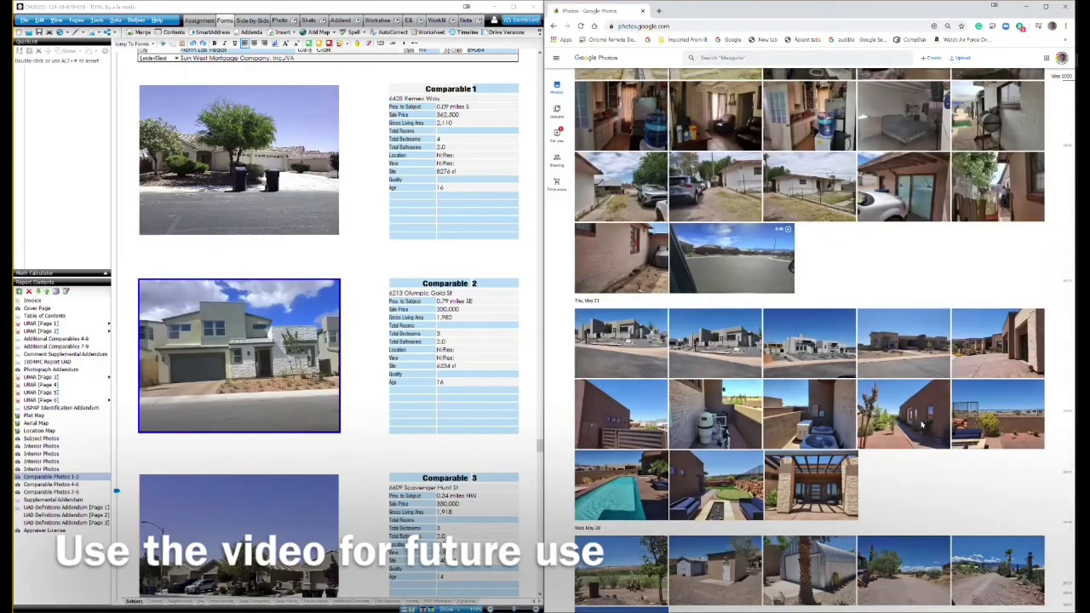
{"action": "scroll", "coordinate": [922, 424], "scroll_direction": "up", "scroll_amount": 10}
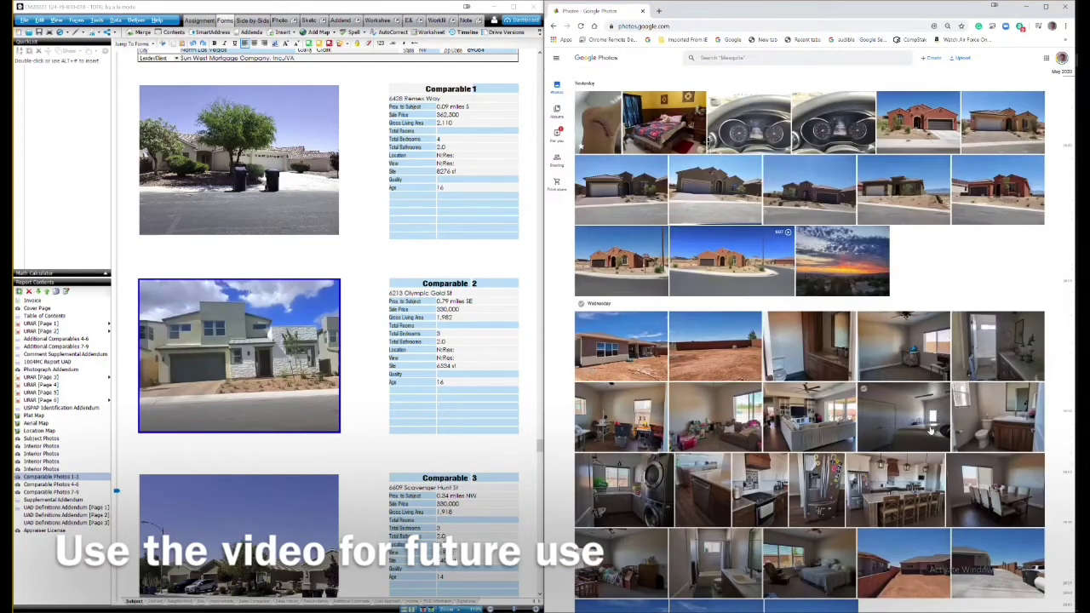
{"action": "scroll", "coordinate": [931, 431], "scroll_direction": "down", "scroll_amount": 2}
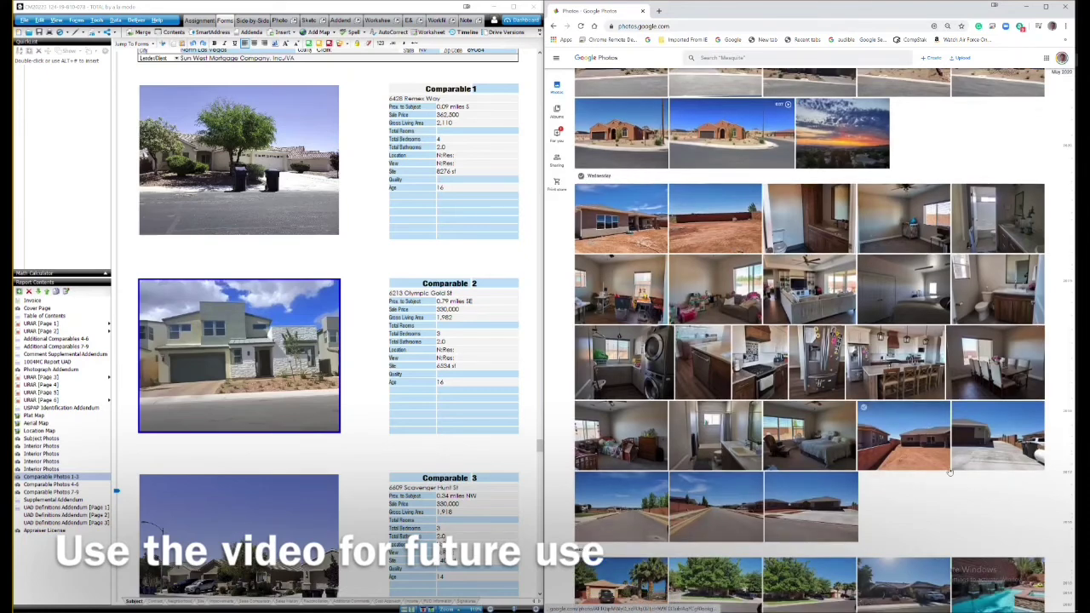
{"action": "scroll", "coordinate": [980, 535], "scroll_direction": "down", "scroll_amount": 1}
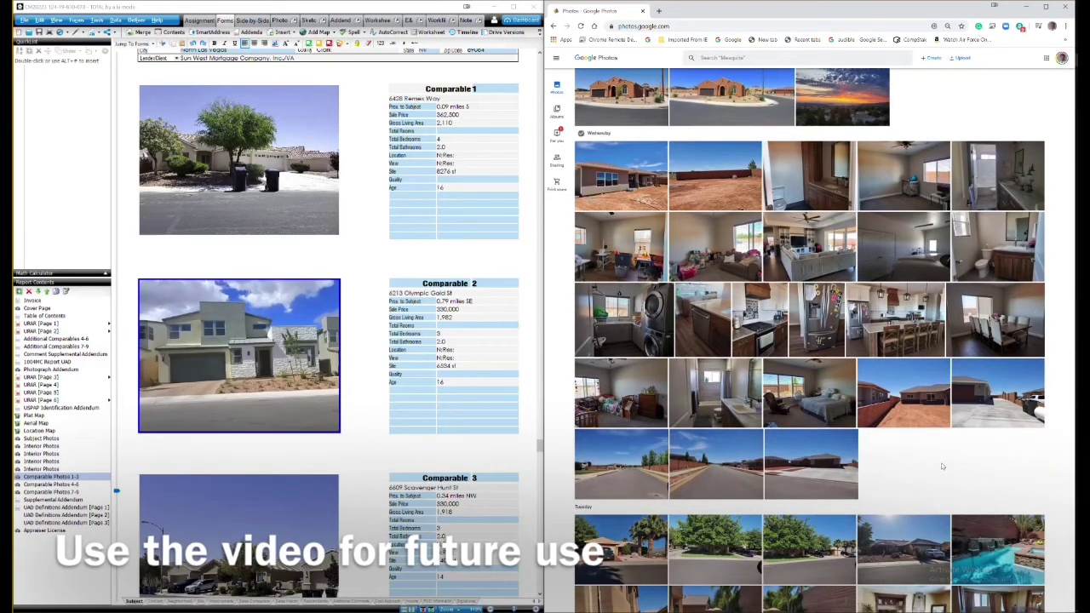
{"action": "scroll", "coordinate": [941, 464], "scroll_direction": "down", "scroll_amount": 1}
{"action": "scroll", "coordinate": [928, 429], "scroll_direction": "down", "scroll_amount": 10}
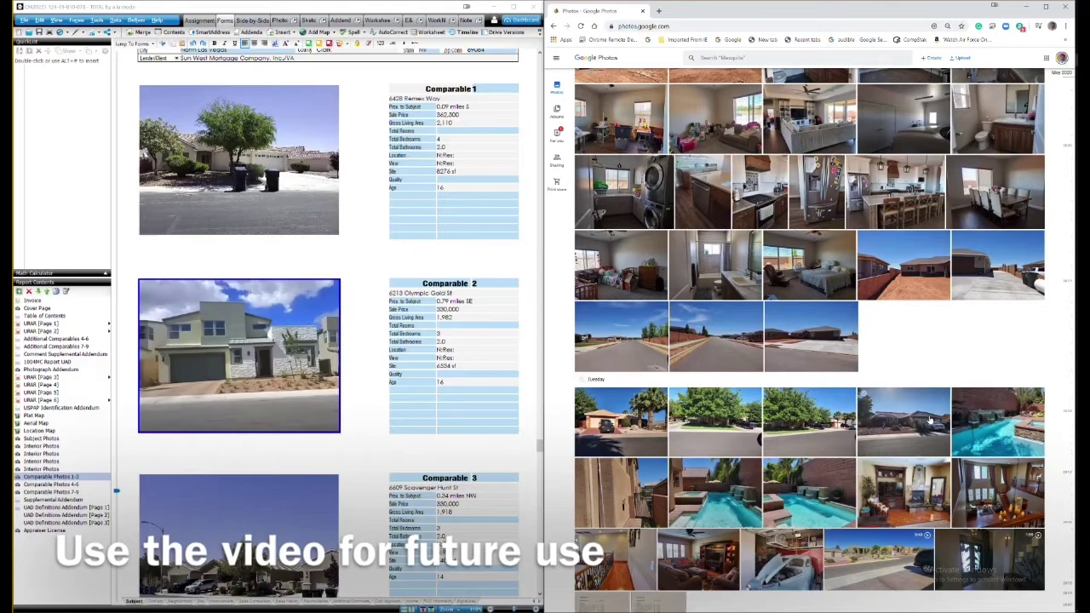
{"action": "scroll", "coordinate": [909, 426], "scroll_direction": "down", "scroll_amount": 10}
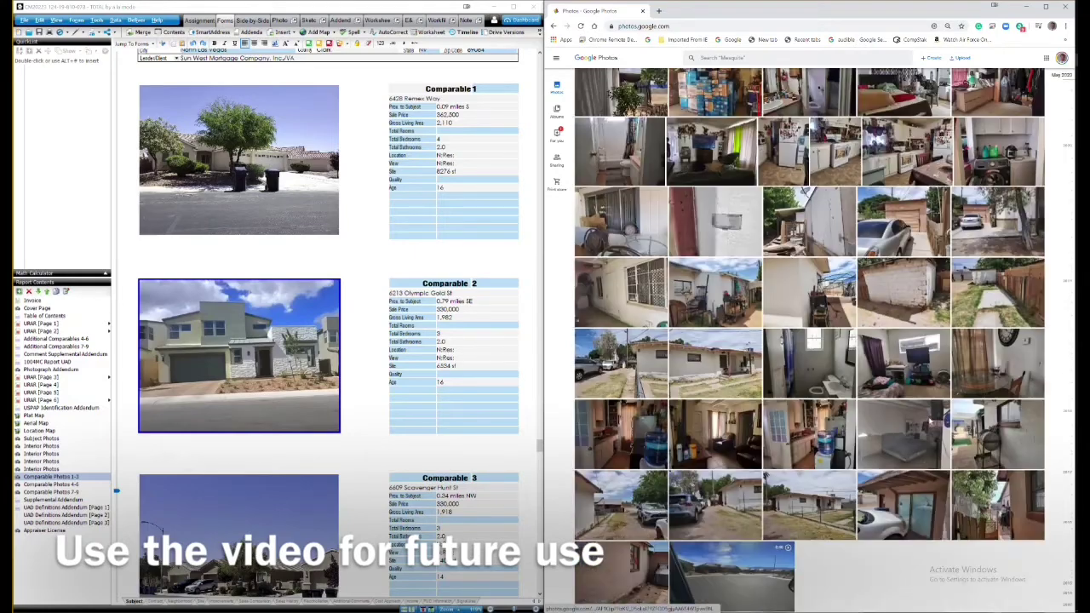
{"action": "scroll", "coordinate": [909, 430], "scroll_direction": "down", "scroll_amount": 10}
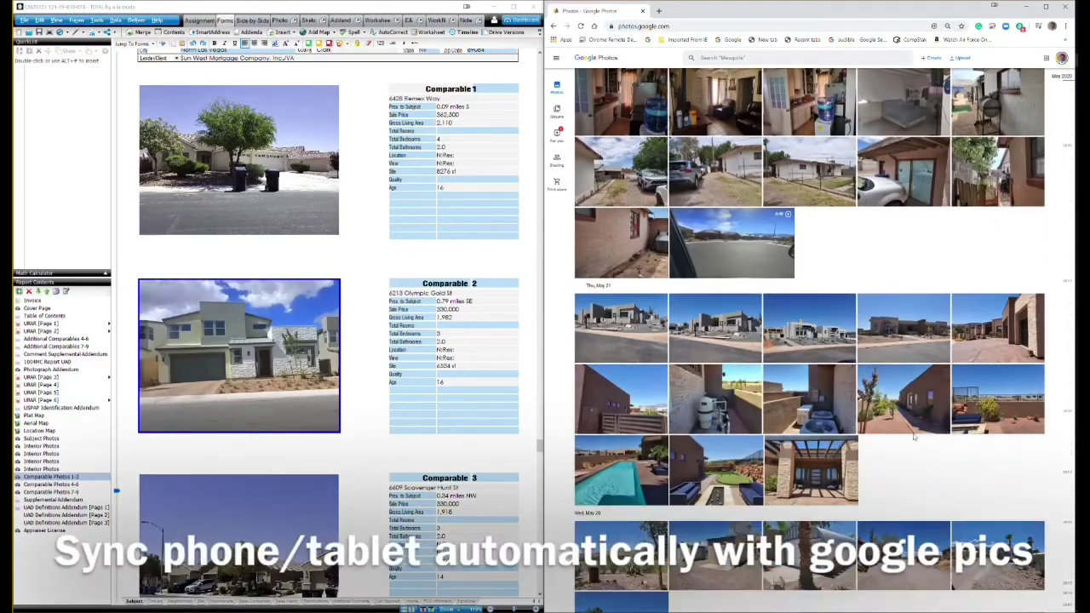
{"action": "scroll", "coordinate": [890, 430], "scroll_direction": "down", "scroll_amount": 15}
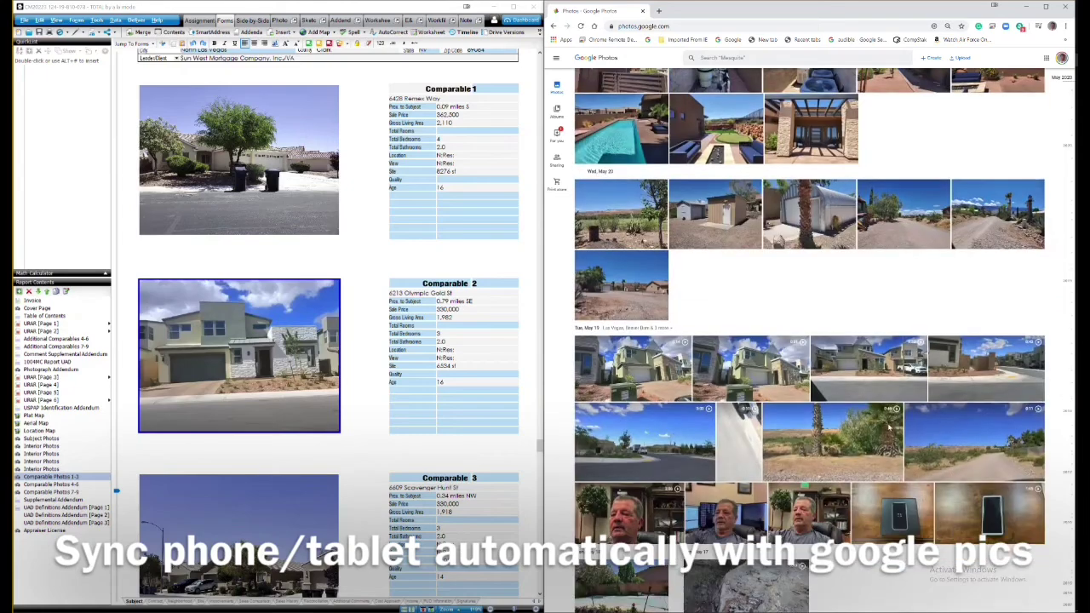
{"action": "scroll", "coordinate": [889, 425], "scroll_direction": "down", "scroll_amount": 15}
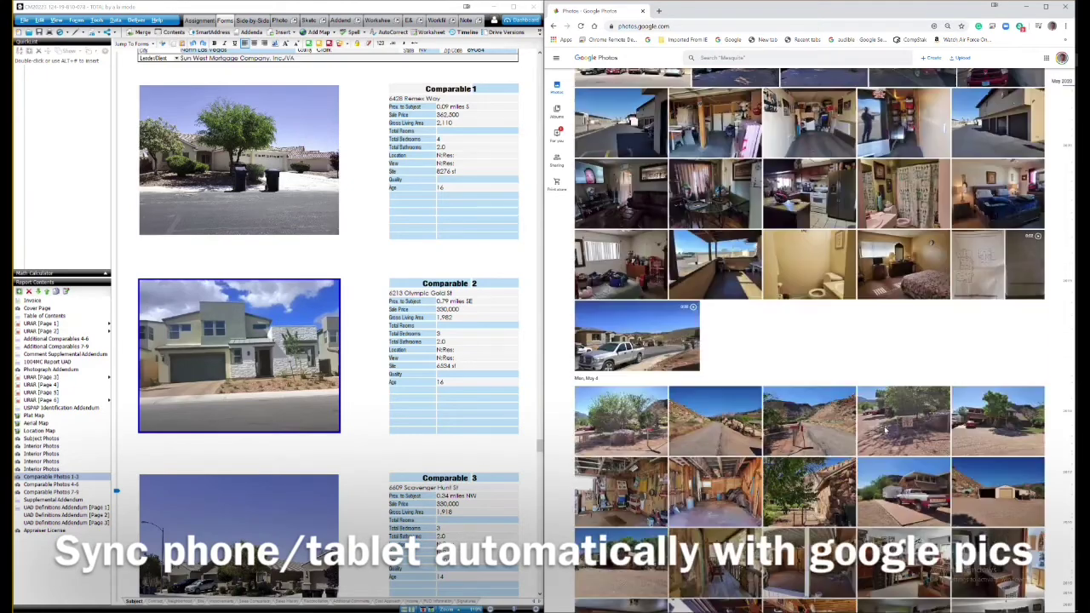
{"action": "scroll", "coordinate": [877, 433], "scroll_direction": "down", "scroll_amount": 6}
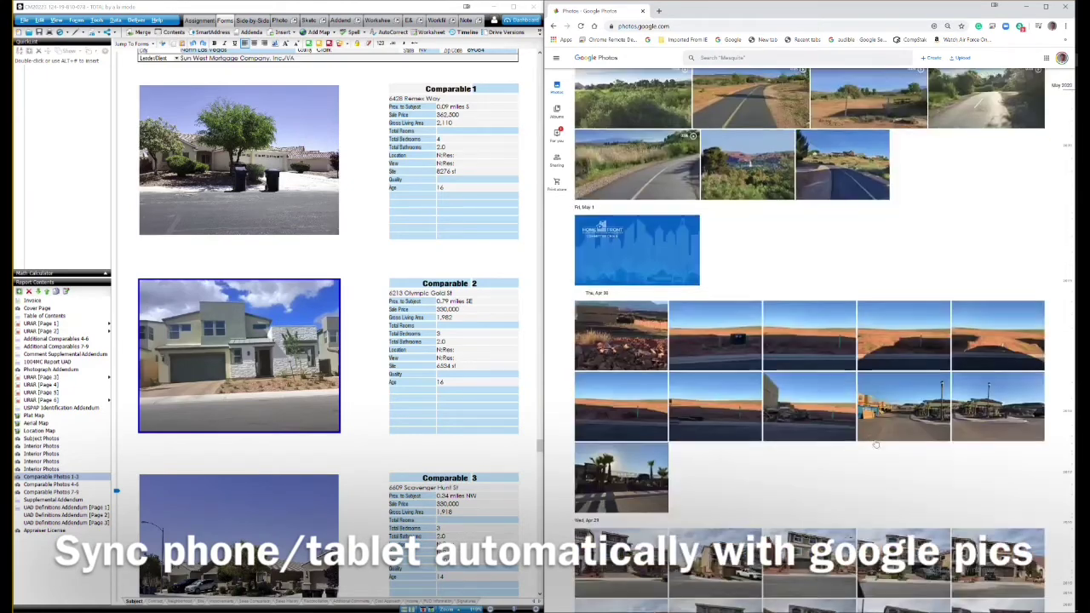
{"action": "scroll", "coordinate": [924, 478], "scroll_direction": "up", "scroll_amount": 3}
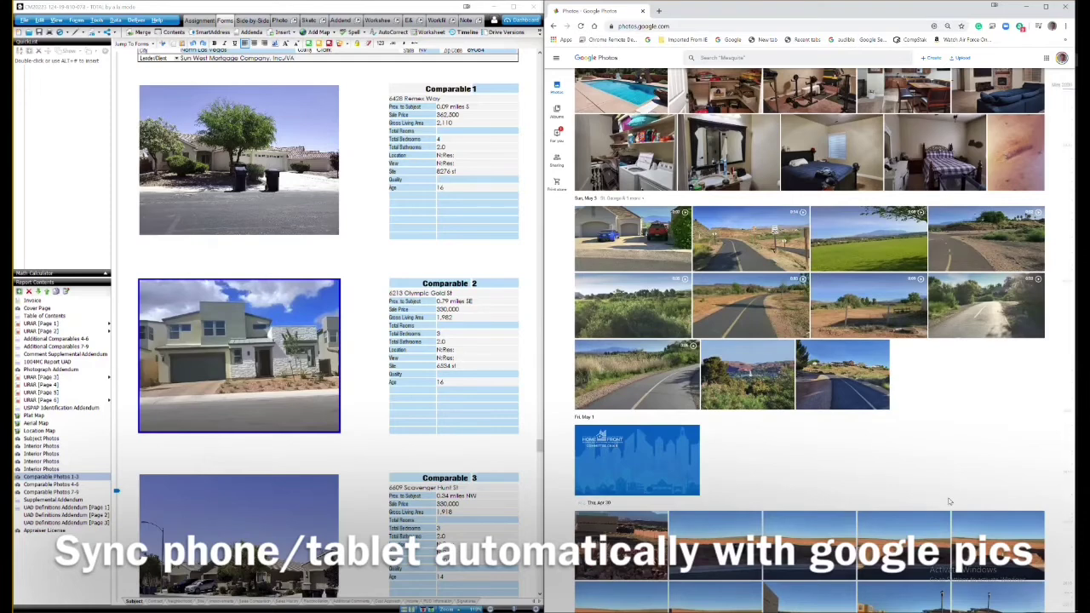
{"action": "scroll", "coordinate": [937, 496], "scroll_direction": "up", "scroll_amount": 1}
{"action": "scroll", "coordinate": [937, 502], "scroll_direction": "down", "scroll_amount": 5}
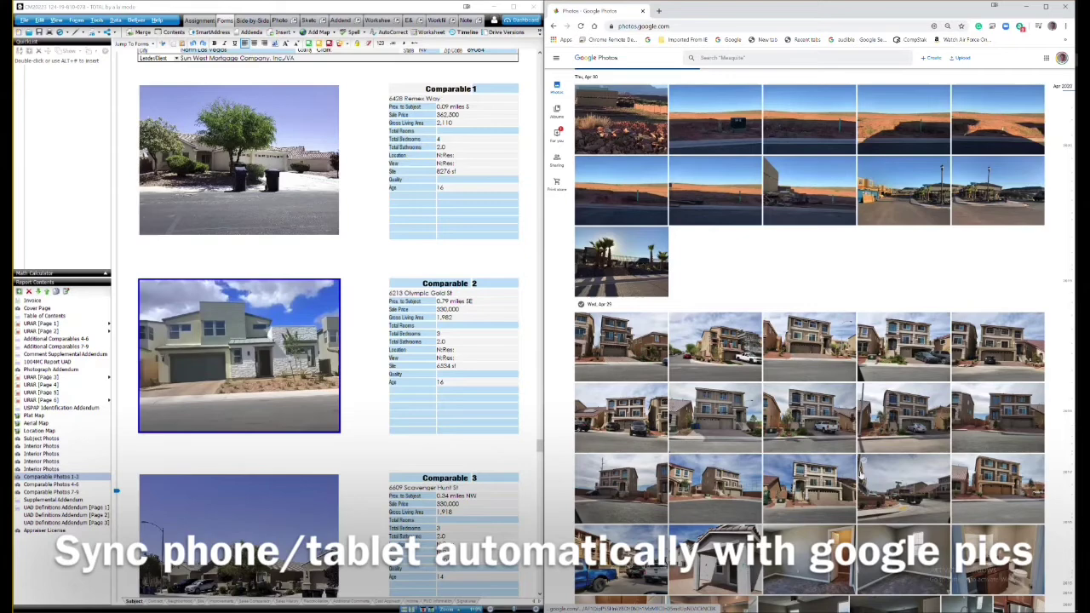
{"action": "scroll", "coordinate": [877, 482], "scroll_direction": "down", "scroll_amount": 1}
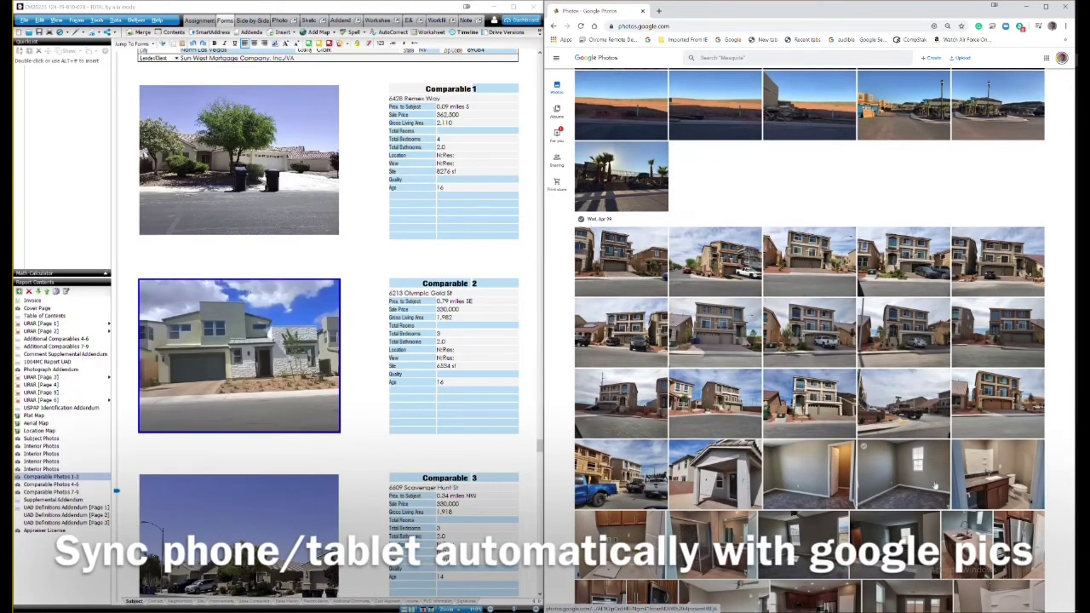
{"action": "scroll", "coordinate": [872, 473], "scroll_direction": "down", "scroll_amount": 2}
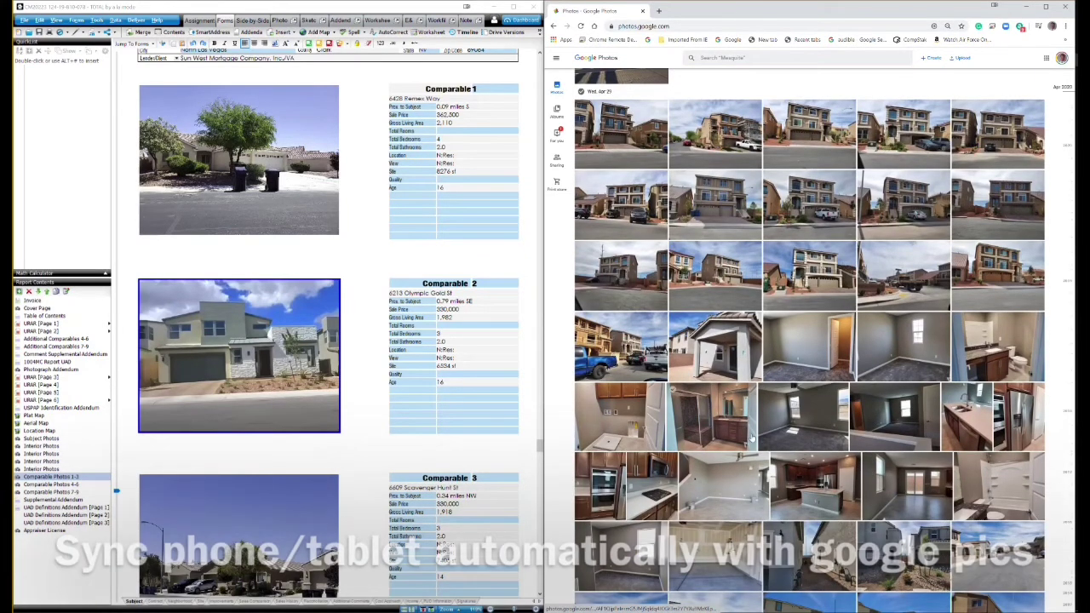
{"action": "scroll", "coordinate": [878, 462], "scroll_direction": "down", "scroll_amount": 1}
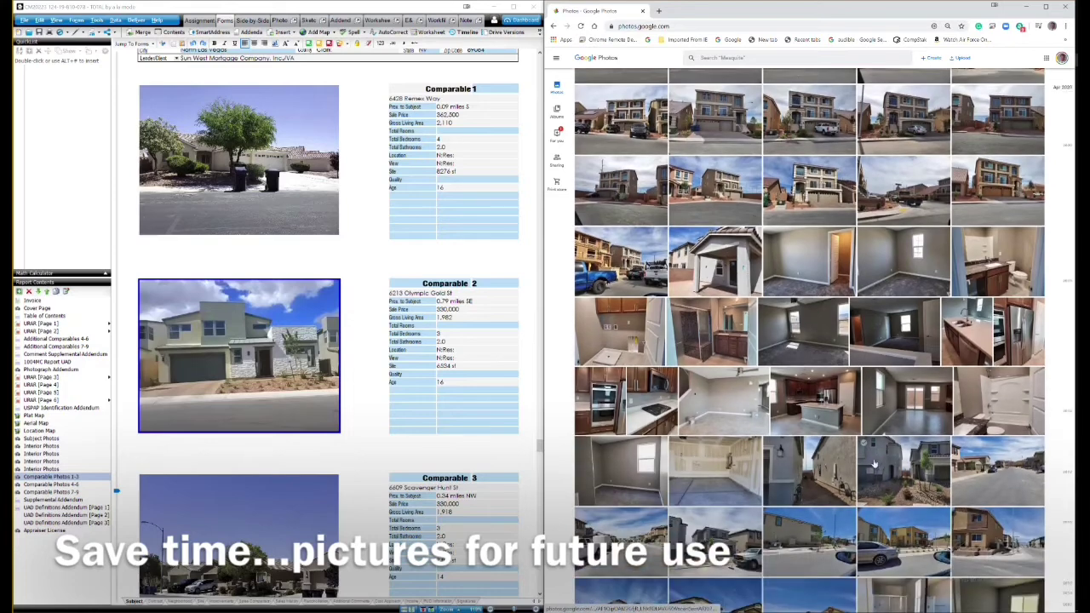
{"action": "scroll", "coordinate": [878, 464], "scroll_direction": "down", "scroll_amount": 2}
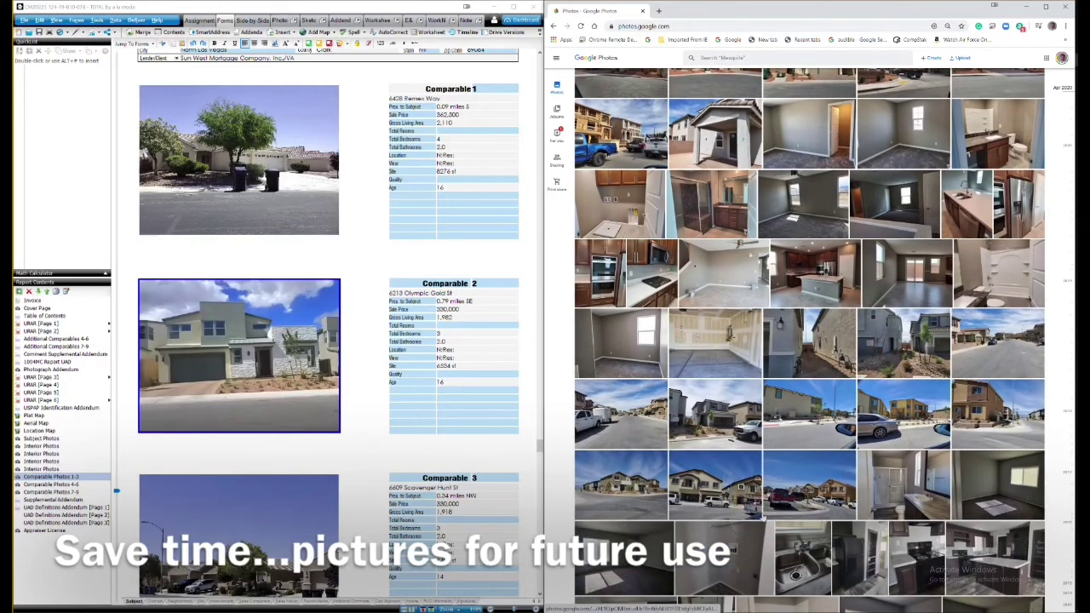